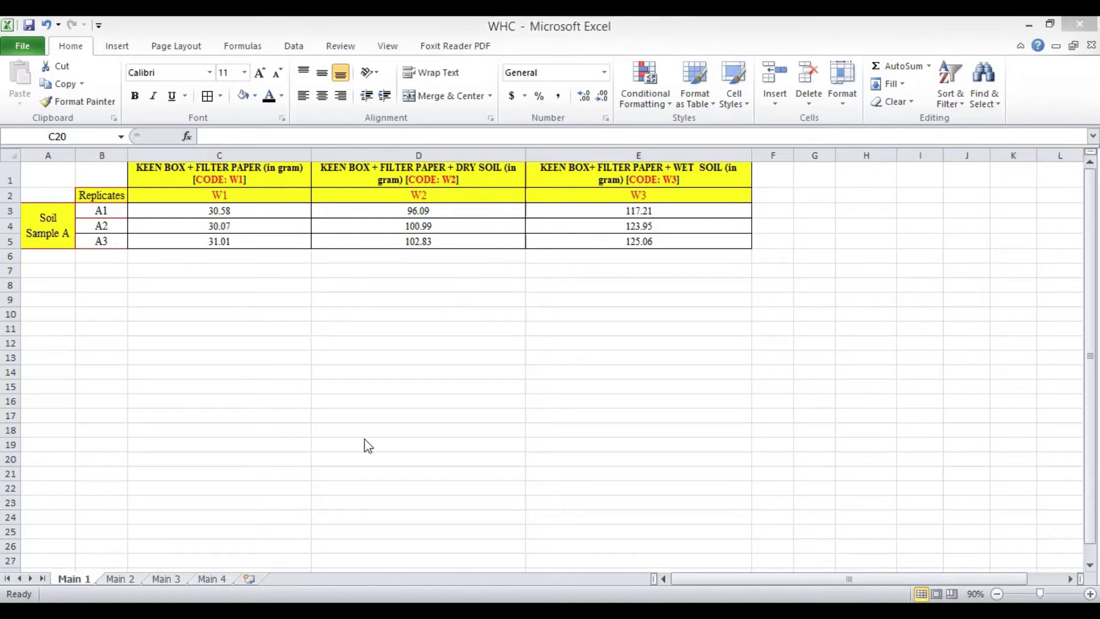
Step: Go to the Main 3 sheet and compare the W2 - W1 and W3 - W2 column headings with the WHC formula
key("ctrl+Page_Down")
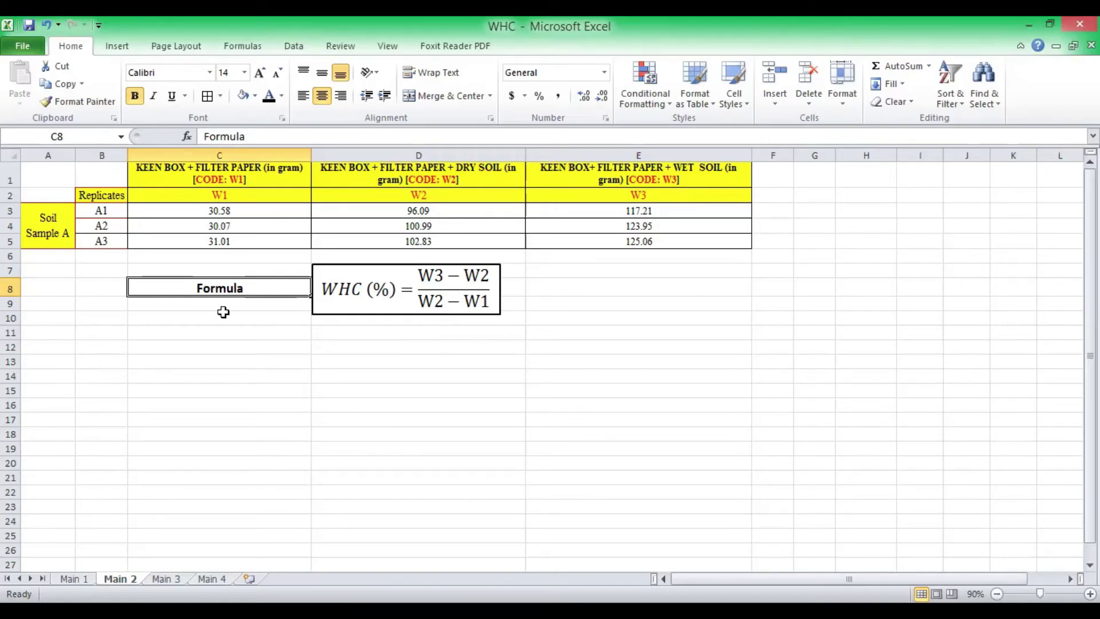
left_click(178, 580)
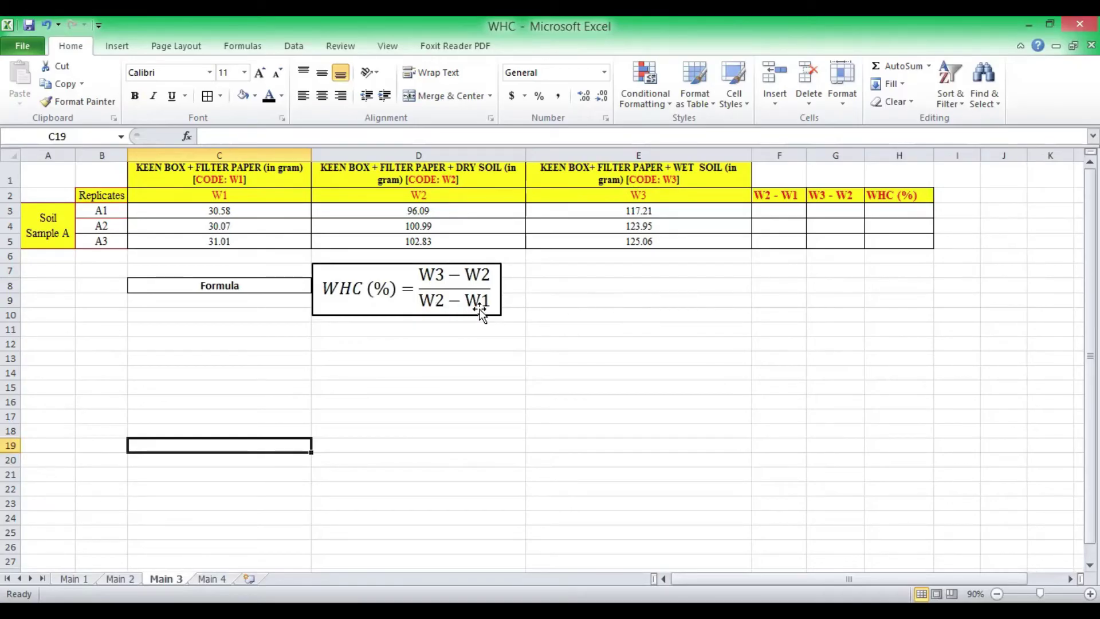
left_click(788, 197)
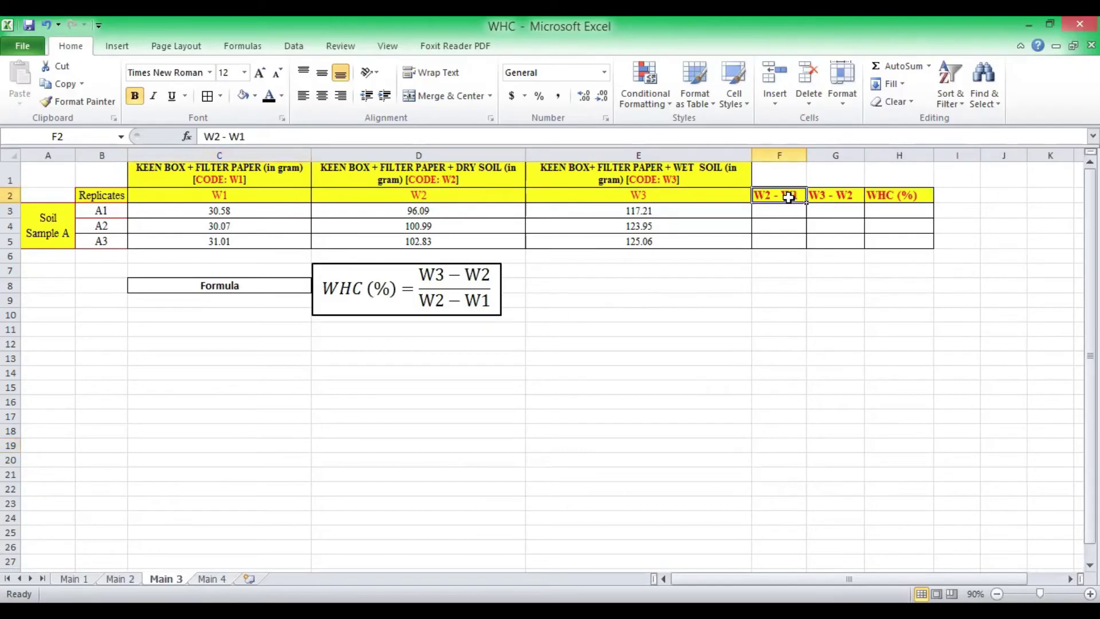
left_click(434, 277)
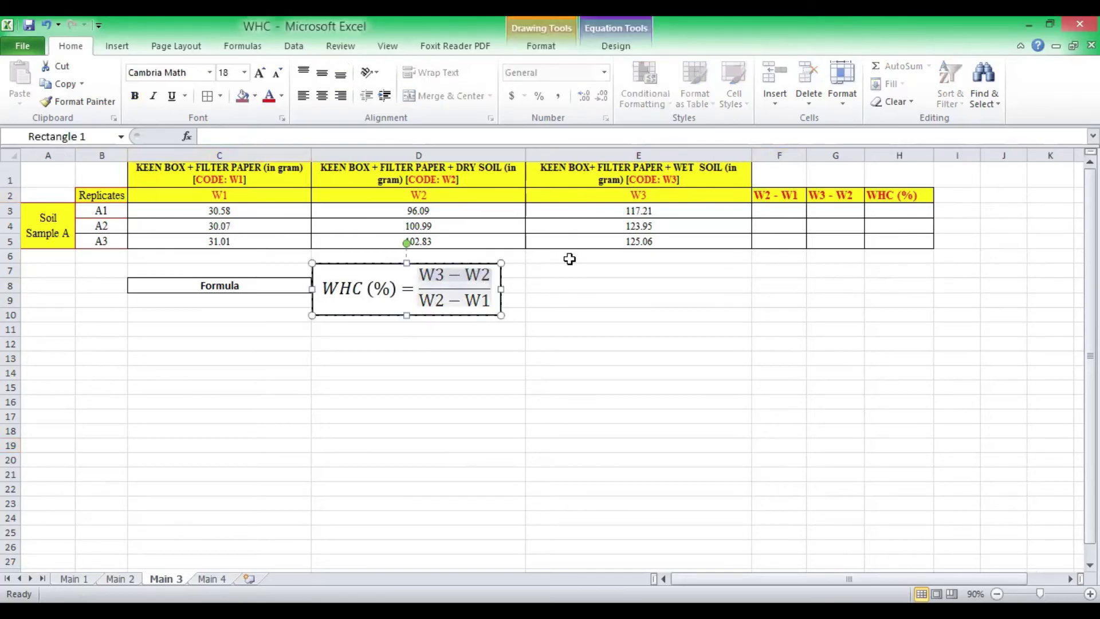
left_click(845, 194)
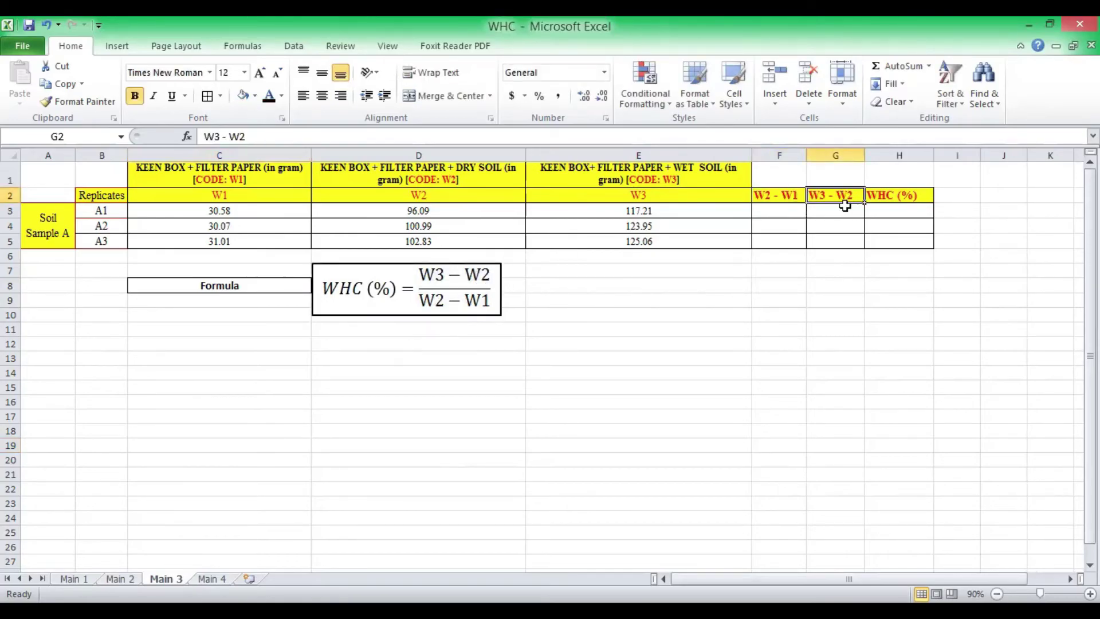
Step: Calculate W2 - W1 for replicates A1 to A3 by entering =D3-C3 in F3 and filling it down to F5
left_click(772, 209)
type("=")
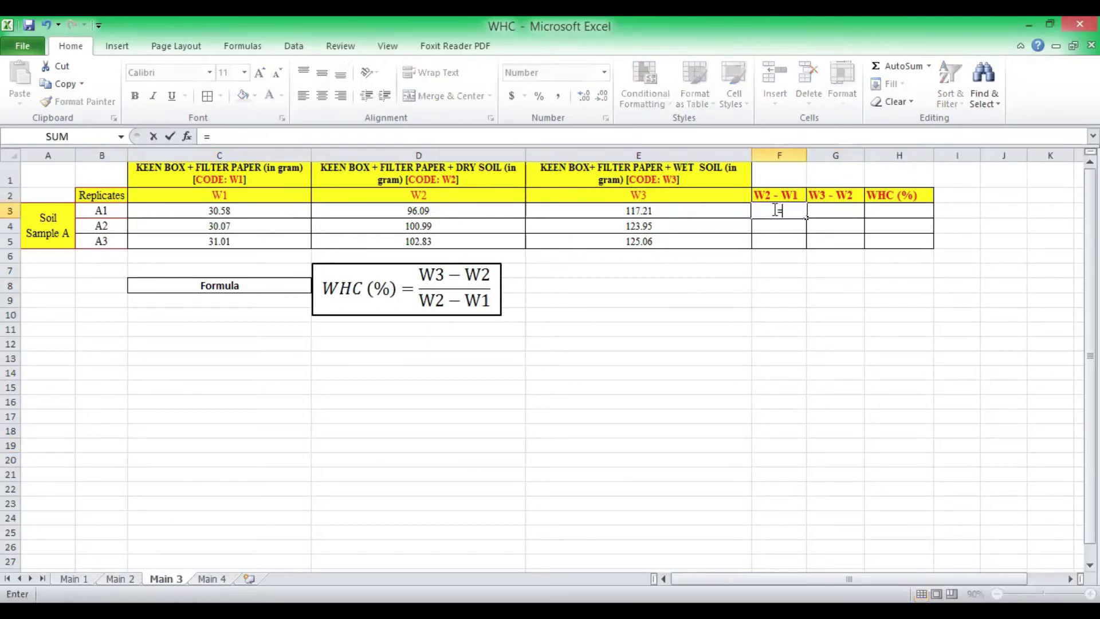
left_click(414, 210)
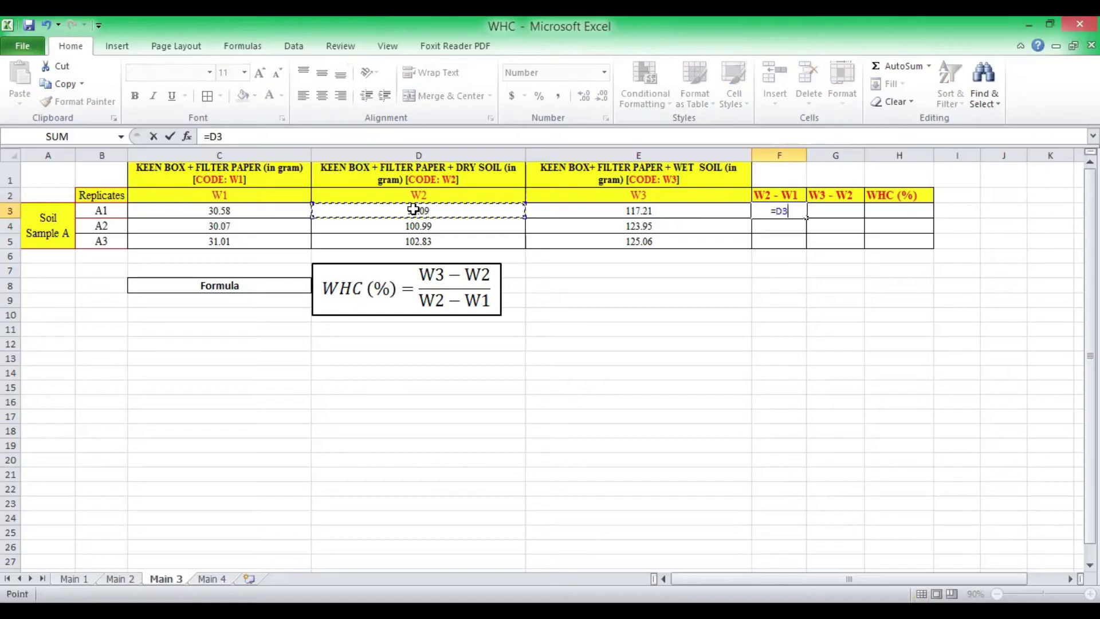
type("-")
left_click(230, 211)
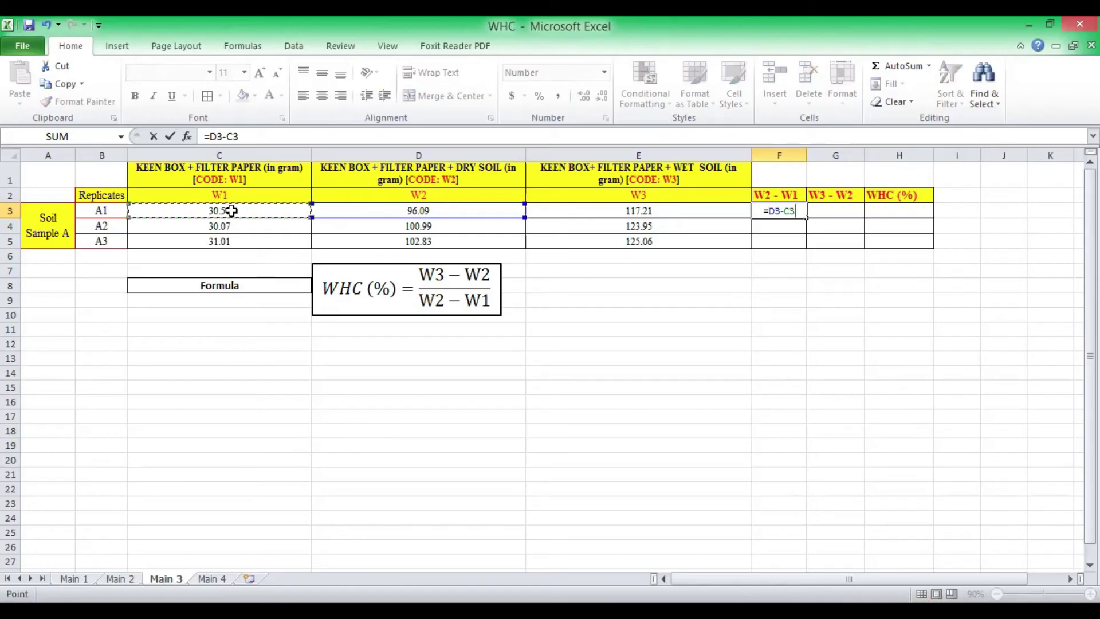
key("Return")
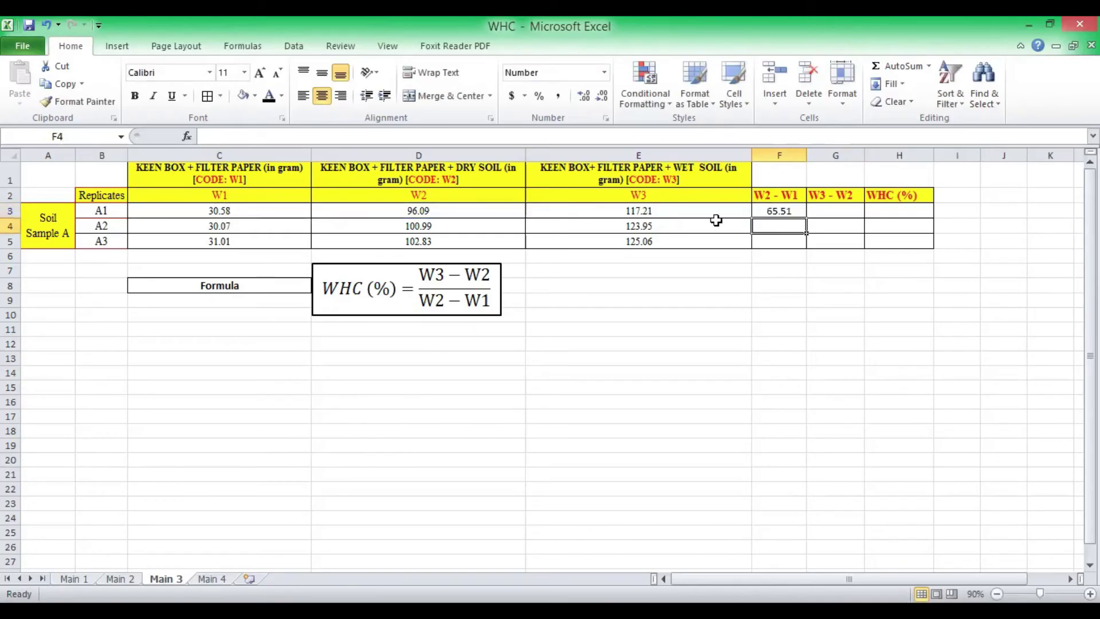
left_click(775, 212)
left_click_drag(806, 219, 807, 248)
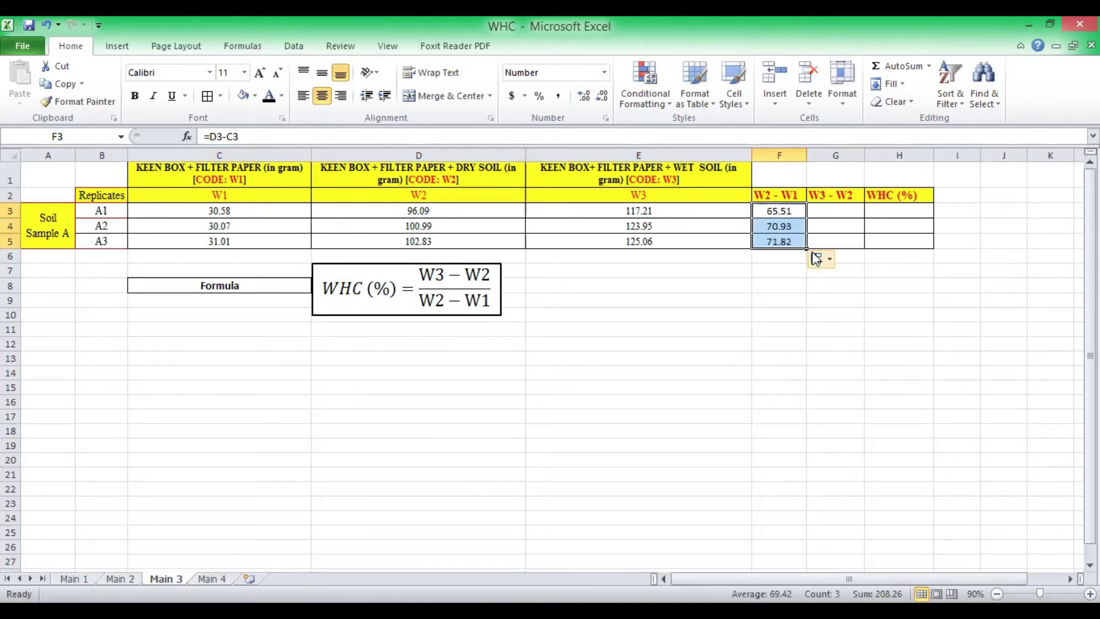
Step: Calculate W3 - W2 for all three replicates by entering =E3-D3 in G3 and filling it down to G5
left_click(827, 210)
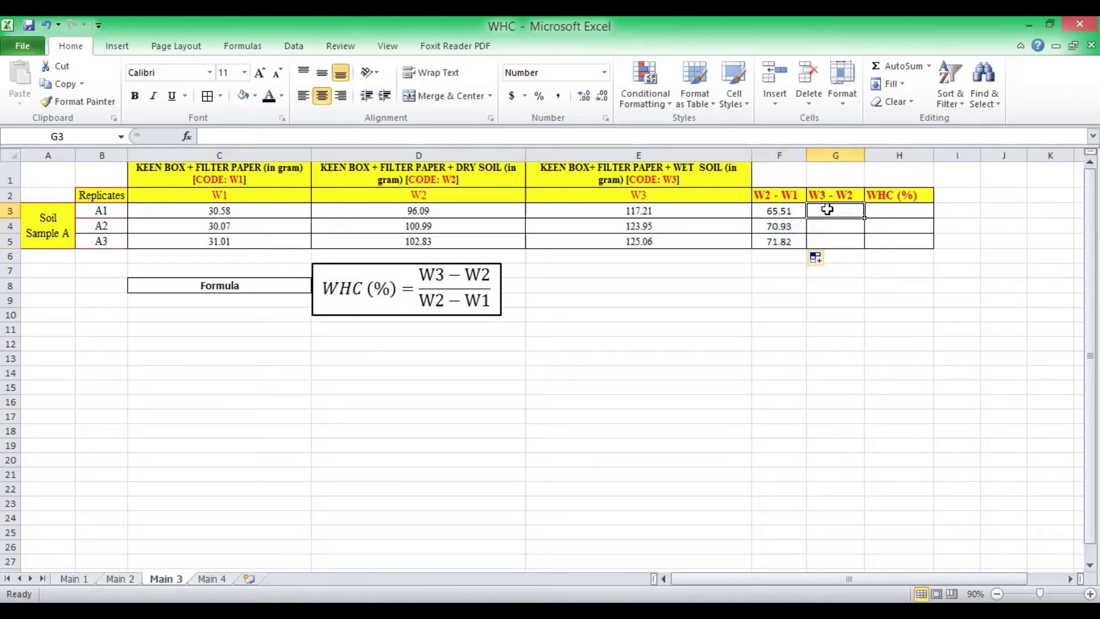
type("=")
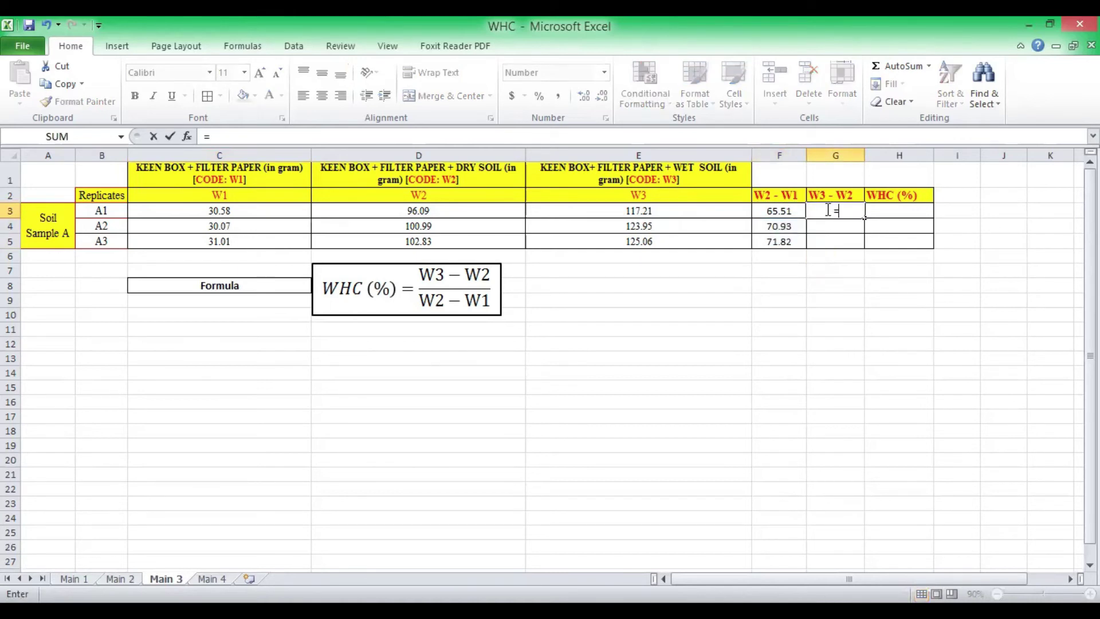
left_click(660, 210)
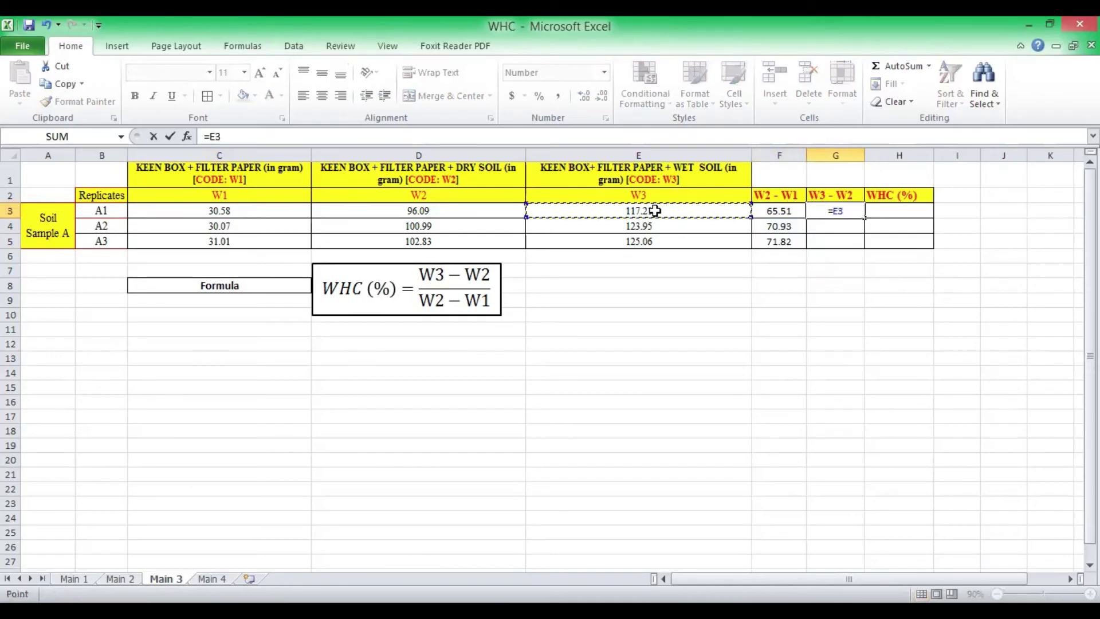
type("-")
left_click(435, 212)
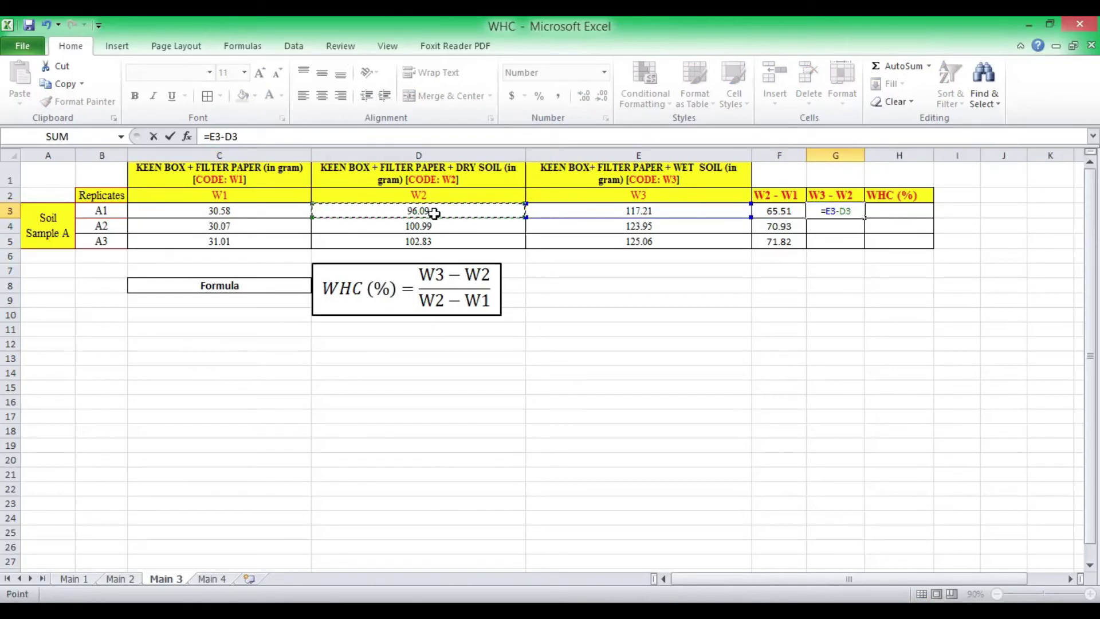
key("Return")
left_click(836, 210)
left_click_drag(864, 219, 865, 247)
Step: Calculate the WHC percentage for each replicate by entering =G3/F3*100 in H3 and filling it down to H5
key("Right")
type("=")
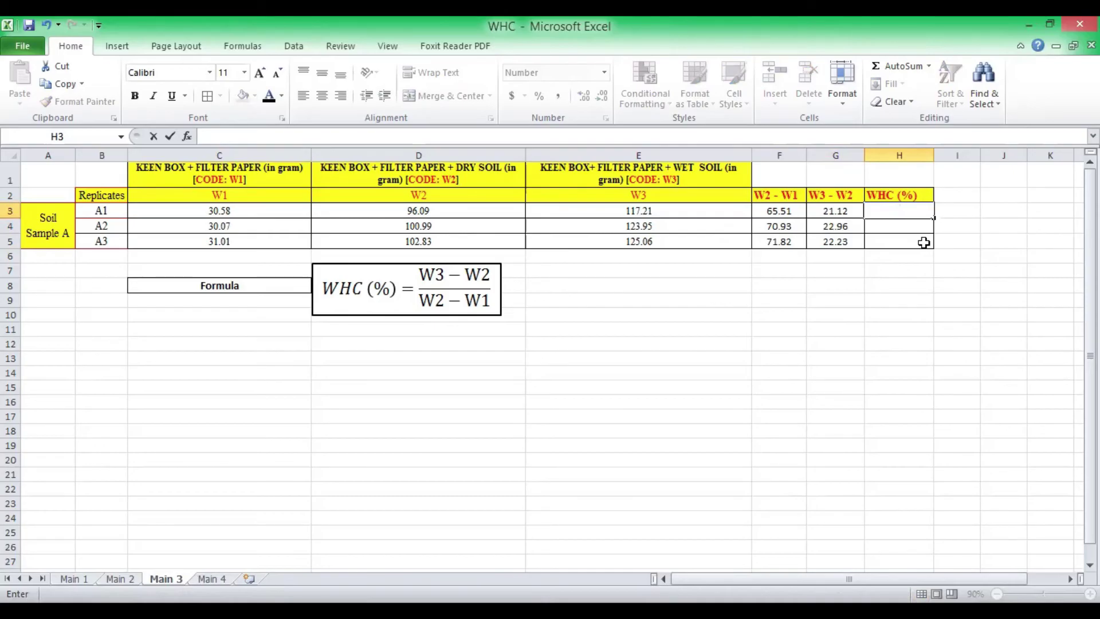
type("=")
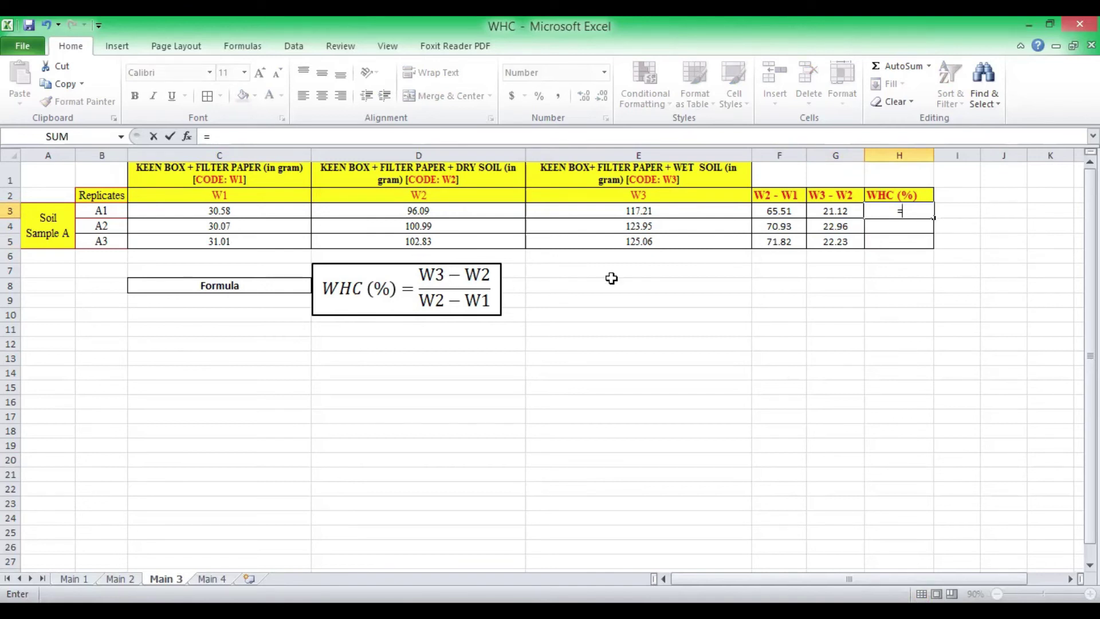
left_click(831, 210)
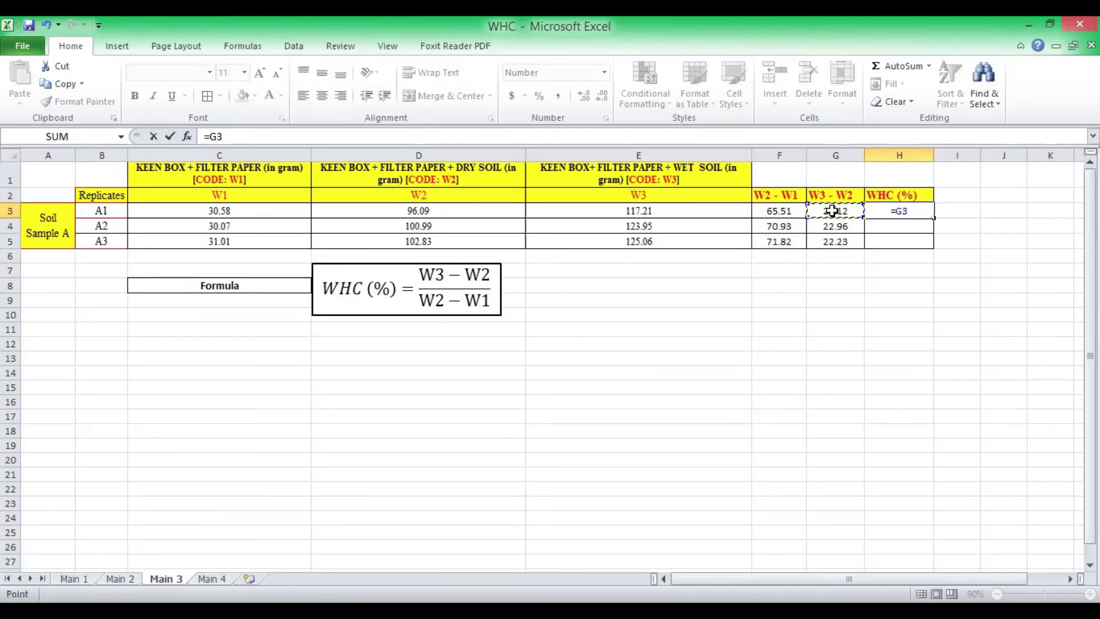
type("/")
left_click(782, 211)
type("*100")
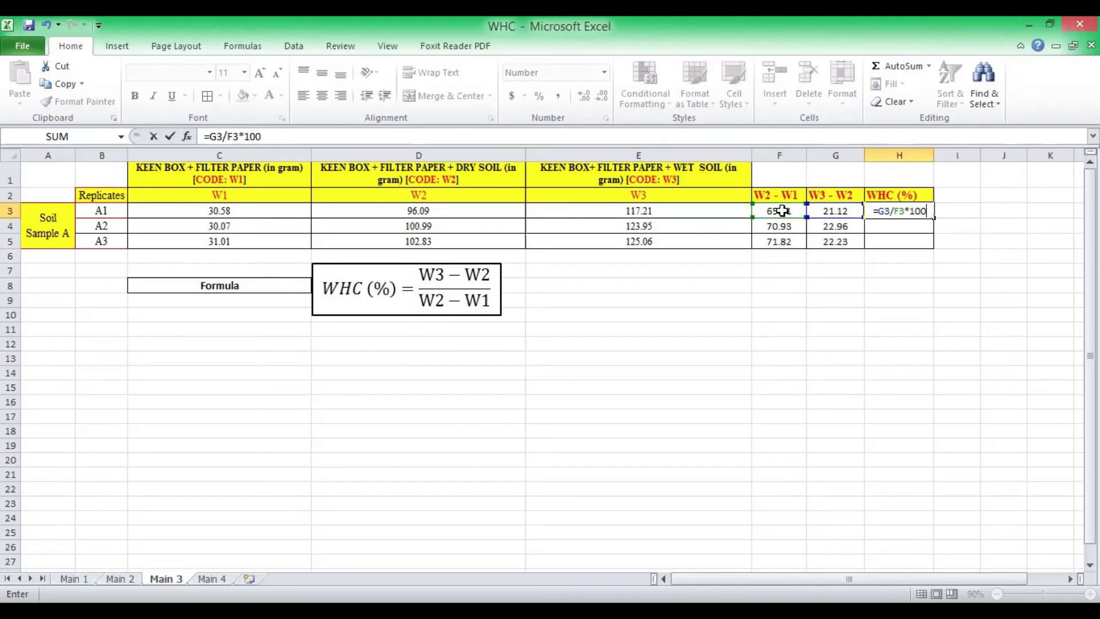
key("Return")
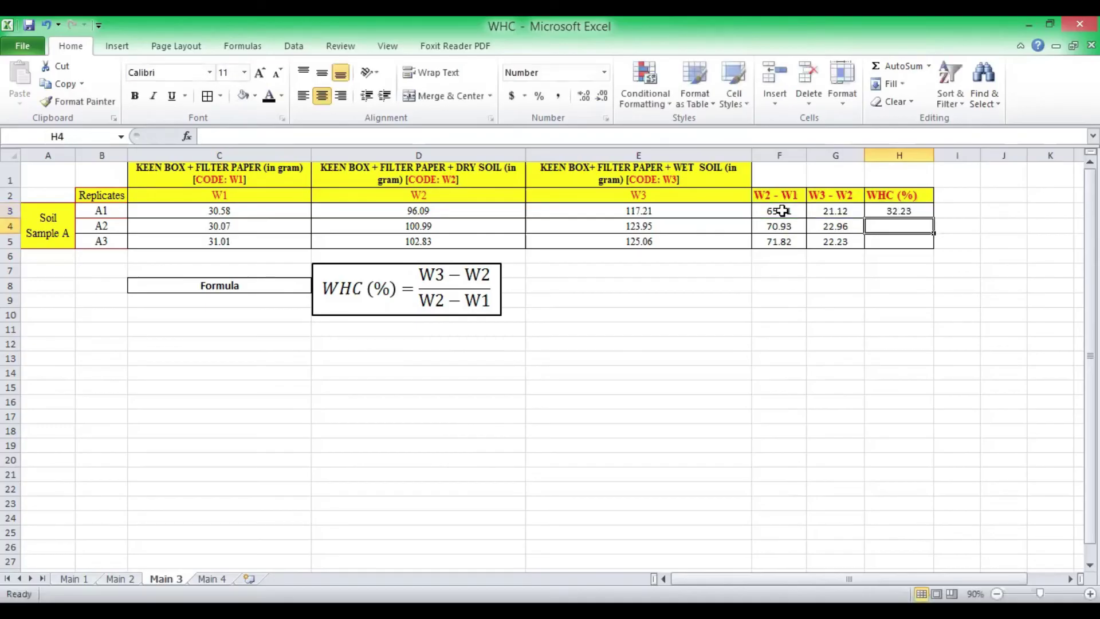
left_click(887, 211)
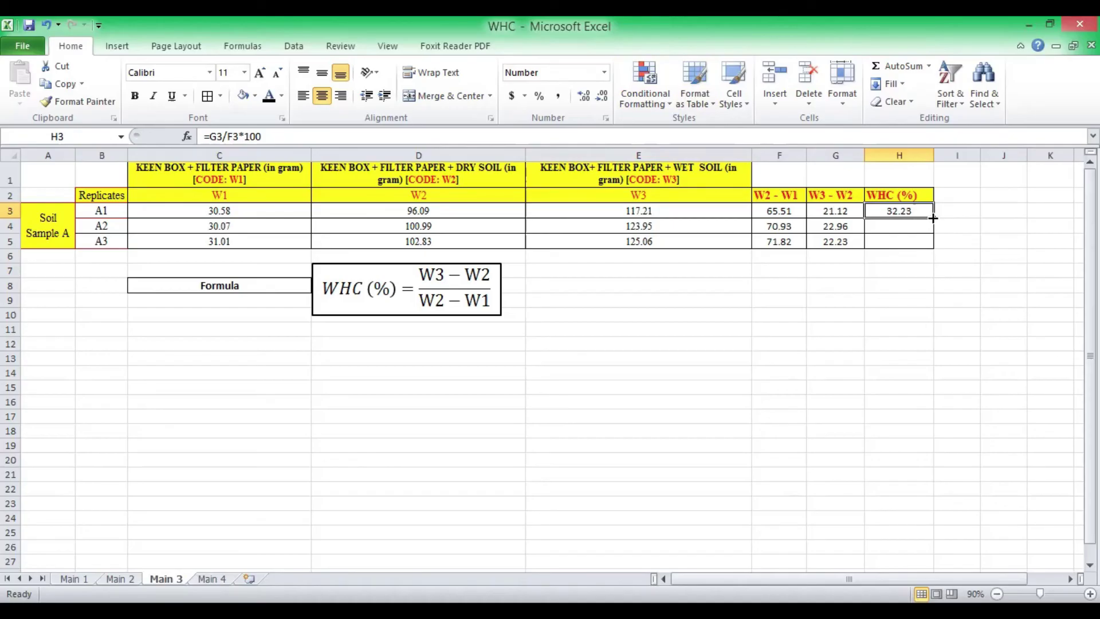
left_click_drag(933, 219, 933, 248)
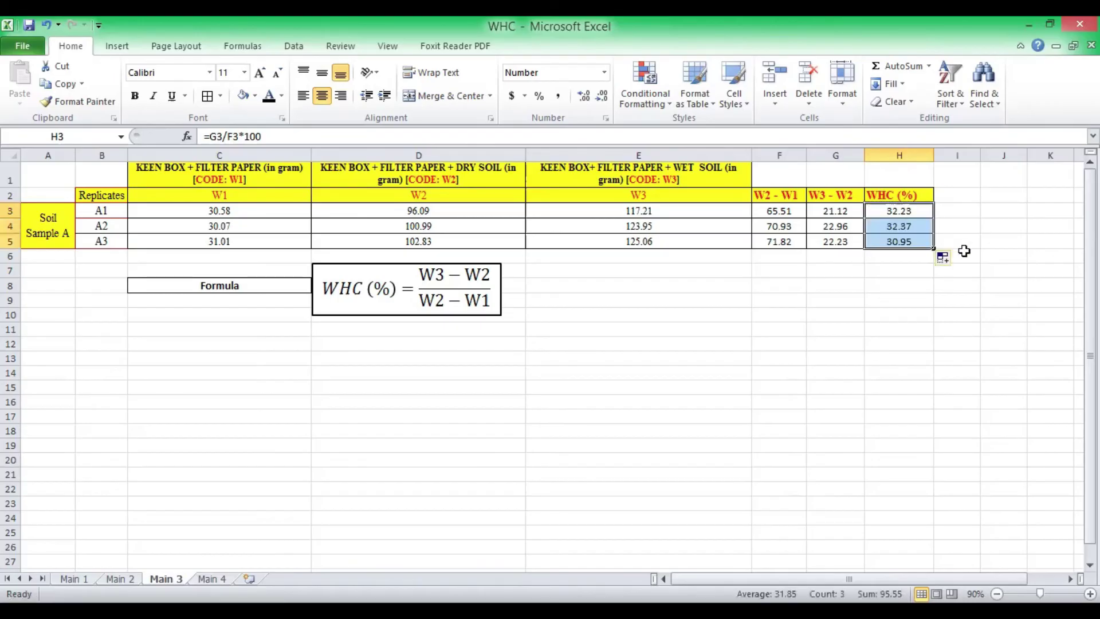
Step: Average the WHC values H3:H5 in cell H6, and format the result as a centred number with two decimals
left_click(891, 254)
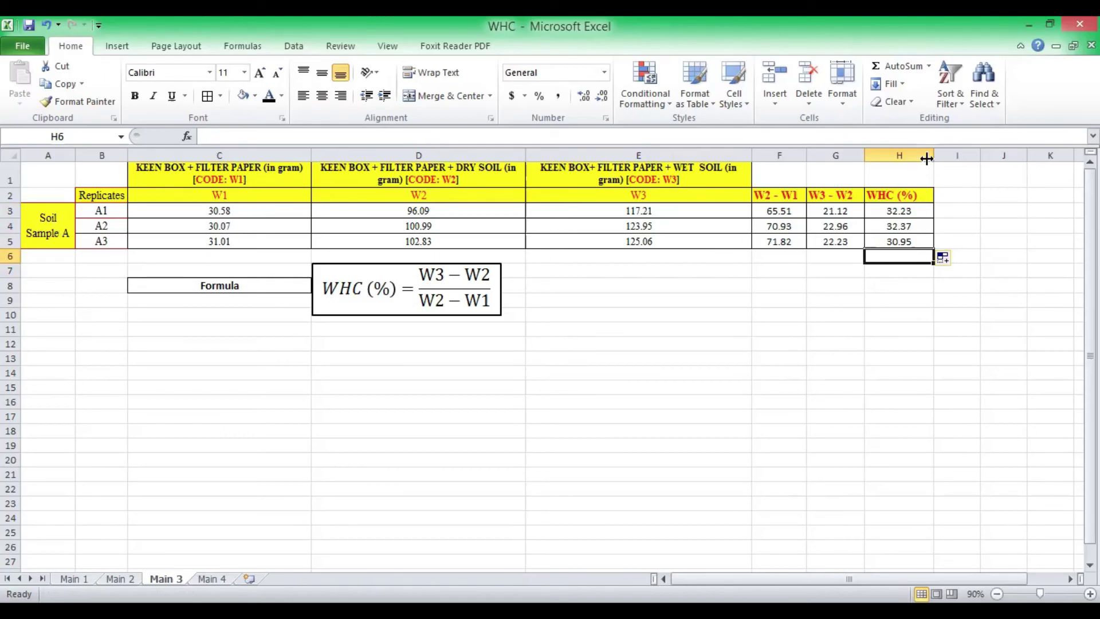
left_click(928, 67)
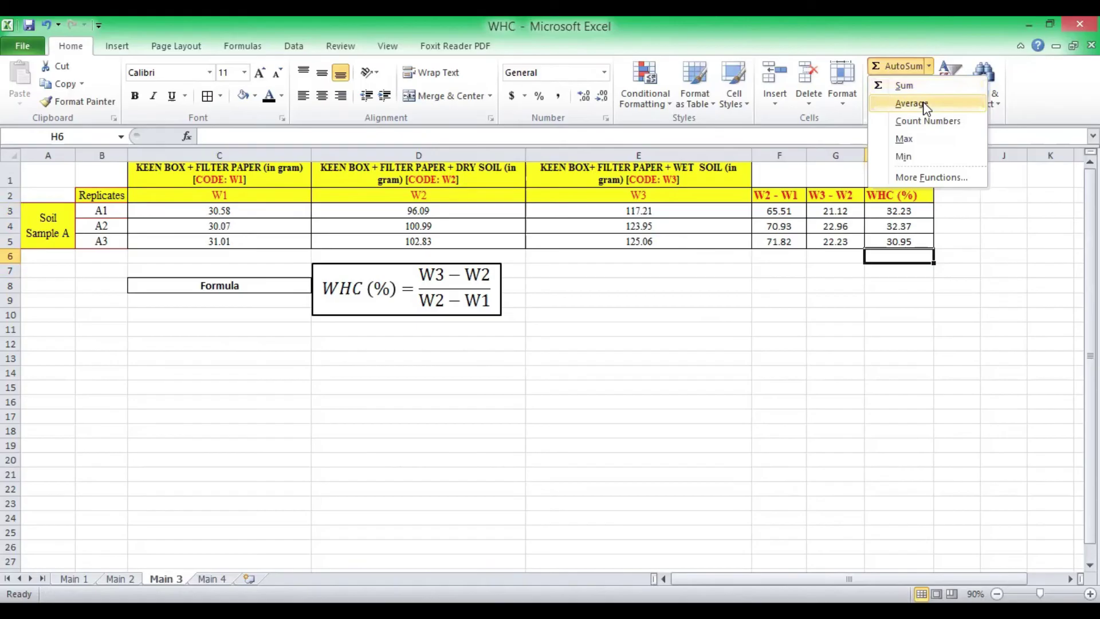
left_click(924, 105)
key("Return")
left_click(930, 254)
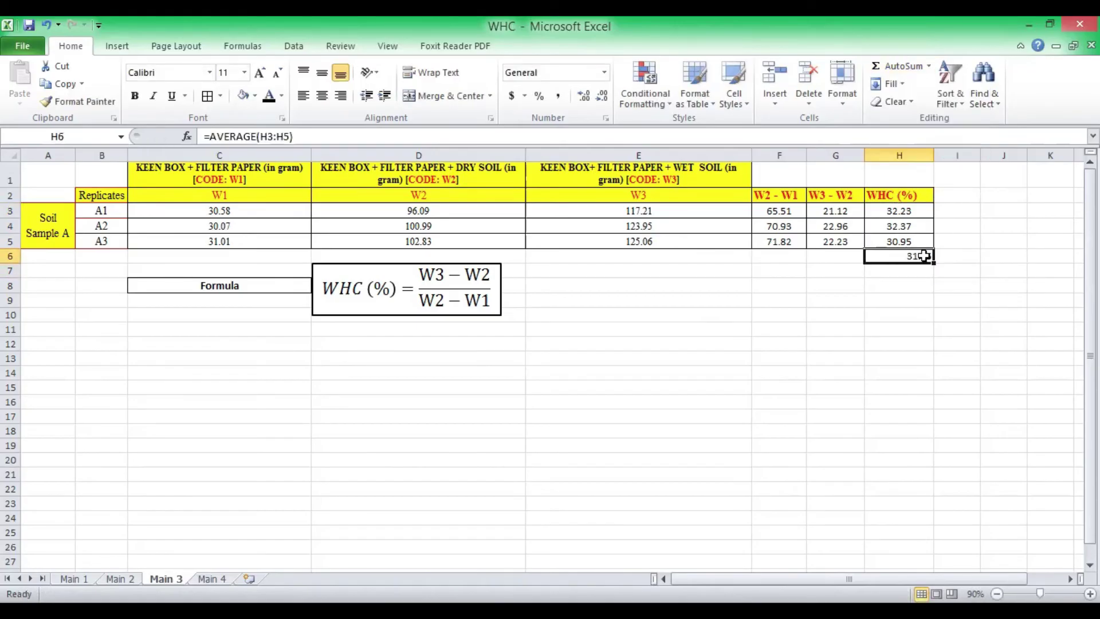
left_click(322, 96)
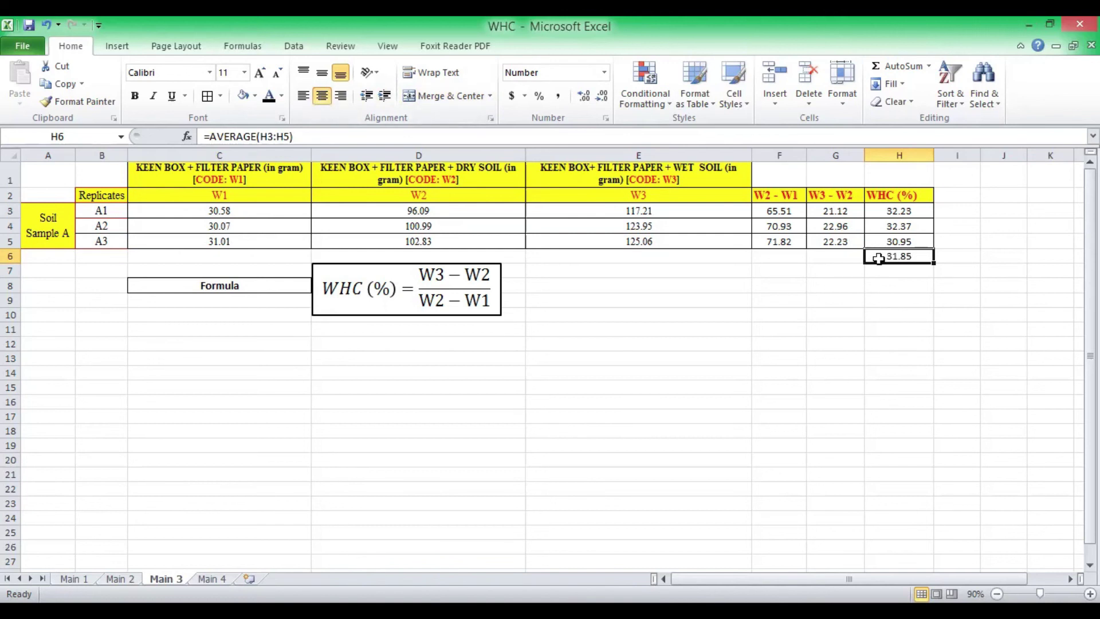